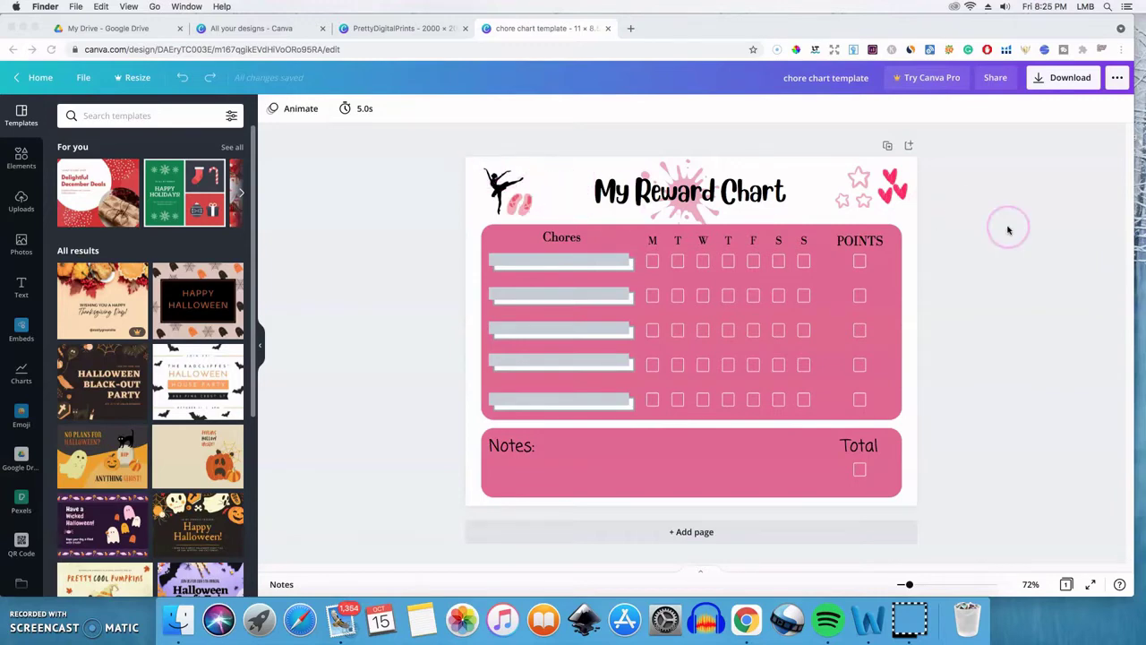
- Download the chore chart template as a PDF Print file and dismiss the saved-design message
{"action": "left_click", "coordinate": [1036, 81]}
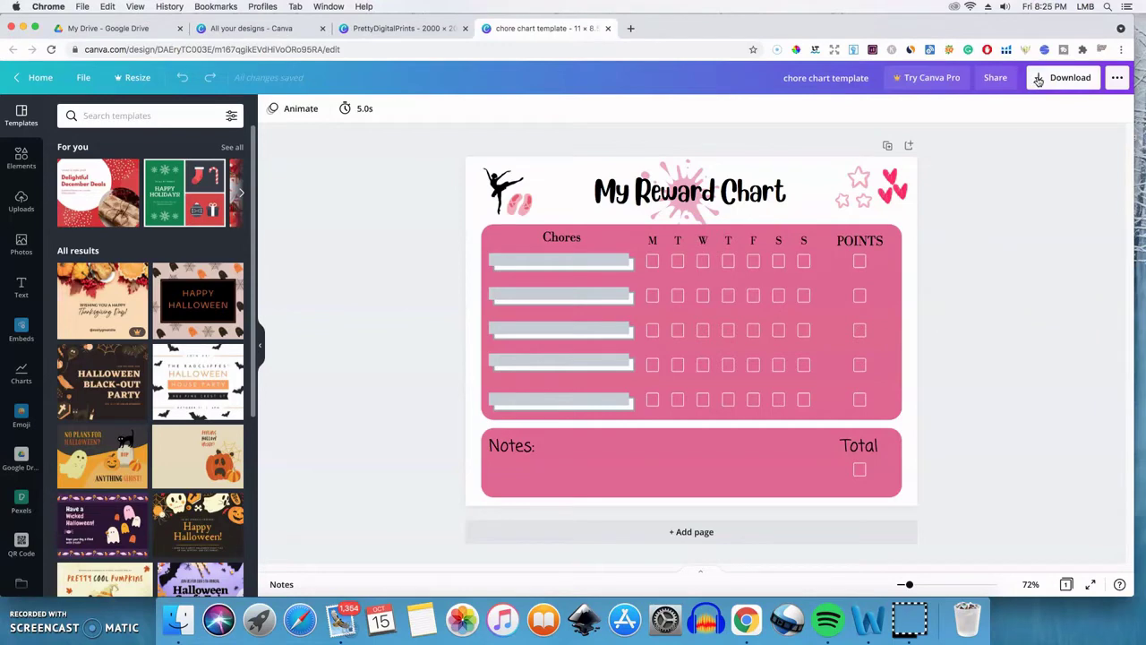
{"action": "left_click", "coordinate": [1038, 79]}
{"action": "left_click", "coordinate": [1046, 159]}
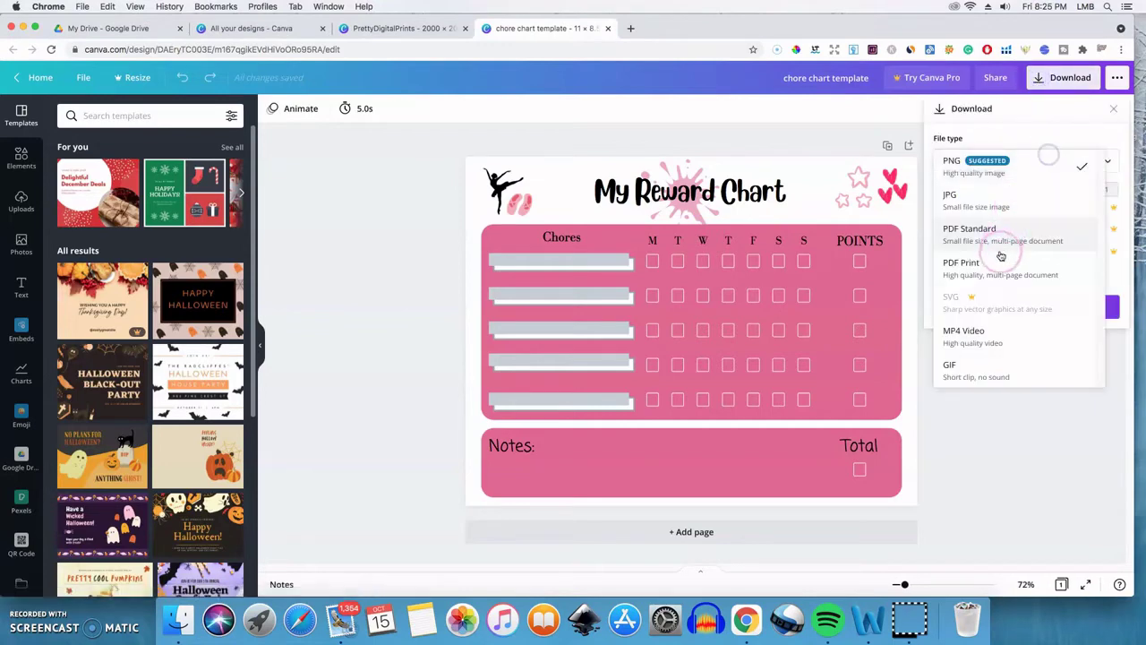
{"action": "left_click", "coordinate": [1000, 261]}
{"action": "left_click", "coordinate": [1018, 238]}
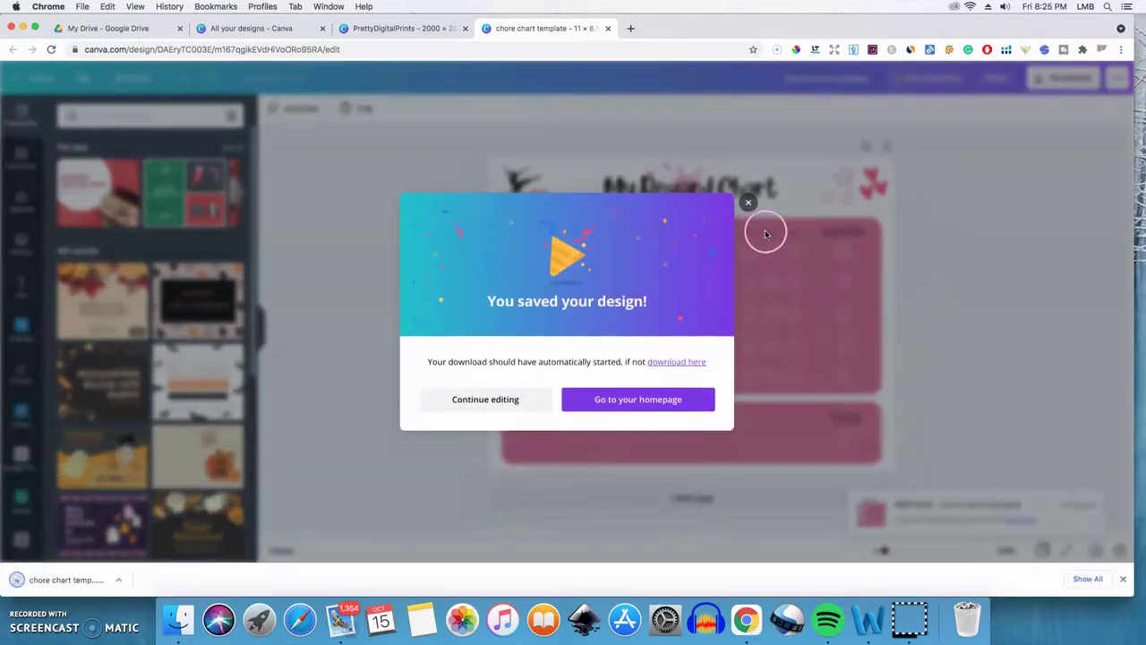
{"action": "left_click", "coordinate": [749, 204]}
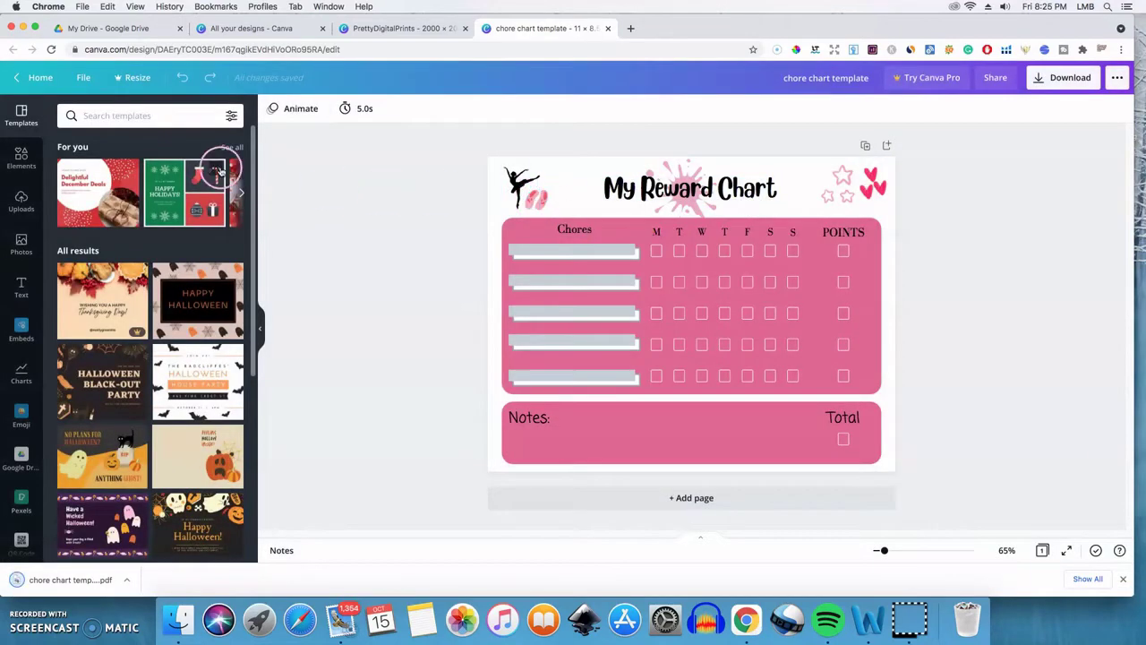
- Switch to Google Drive and upload the downloaded chore chart template PDF to My Drive
{"action": "left_click", "coordinate": [132, 32]}
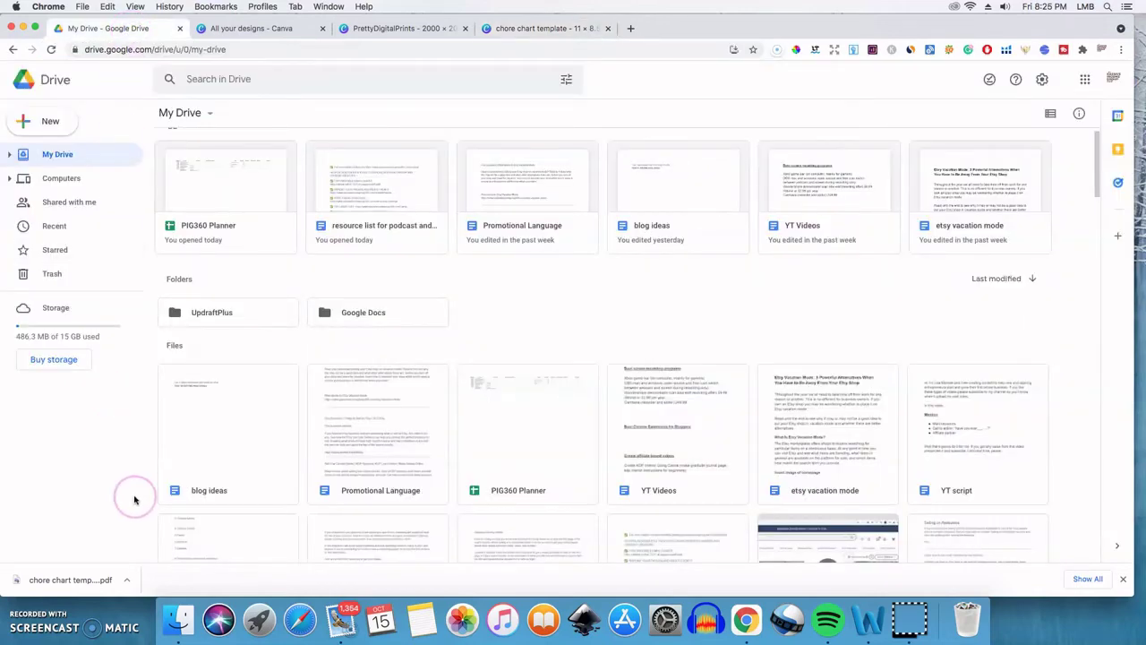
{"action": "left_click", "coordinate": [114, 581]}
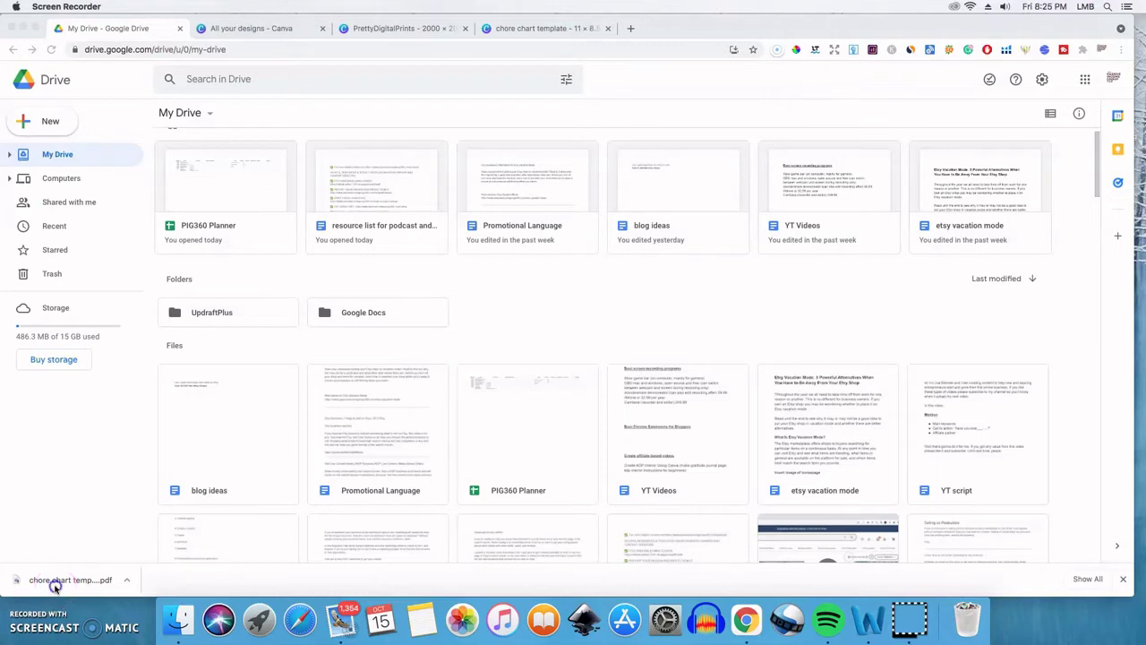
{"action": "left_click", "coordinate": [231, 479]}
{"action": "left_click", "coordinate": [476, 309]}
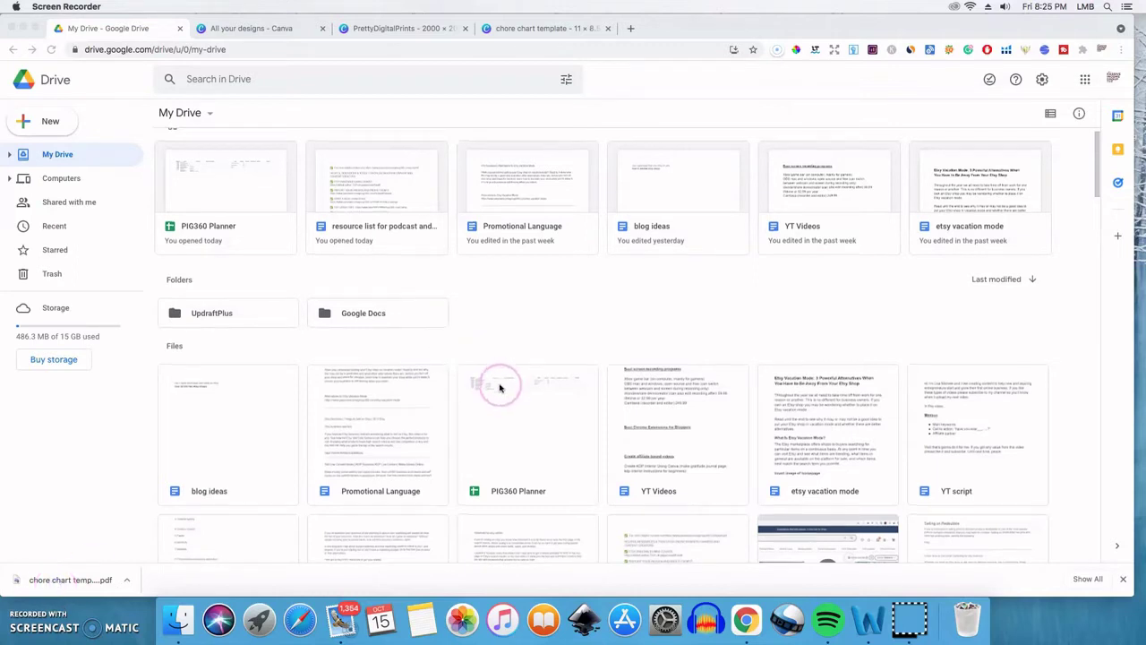
{"action": "scroll", "coordinate": [499, 386], "scroll_direction": "up", "scroll_amount": 1}
{"action": "left_click", "coordinate": [98, 582]}
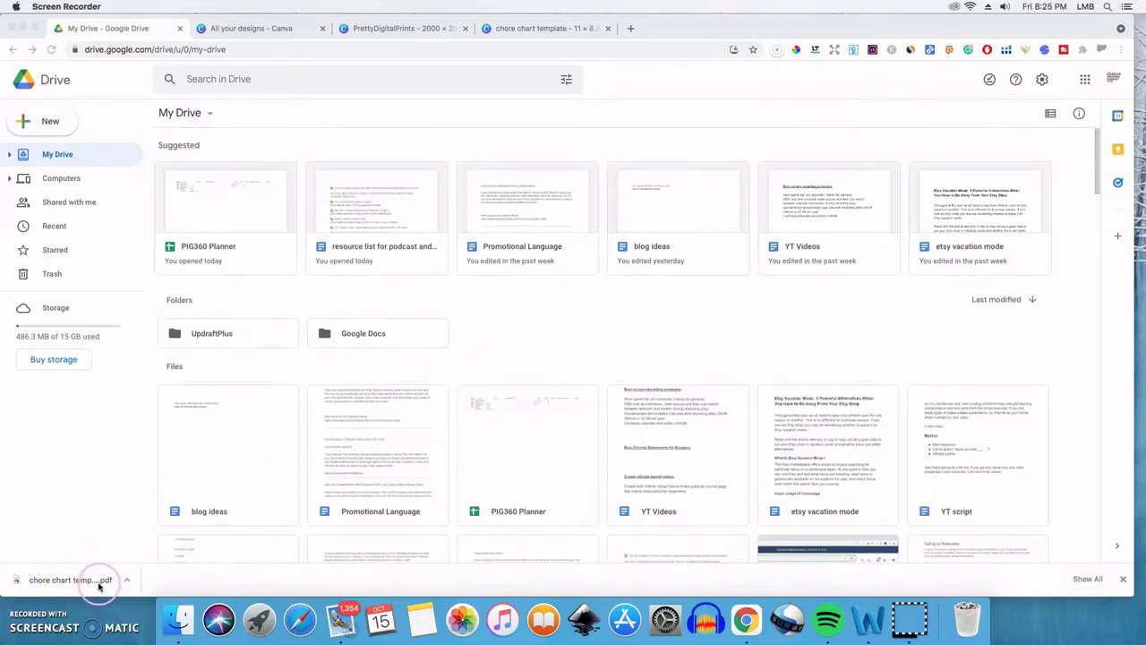
{"action": "left_click", "coordinate": [11, 580]}
{"action": "left_click", "coordinate": [13, 578]}
{"action": "left_click", "coordinate": [129, 577]}
{"action": "left_click_drag", "start_coordinate": [102, 582], "coordinate": [510, 312]}
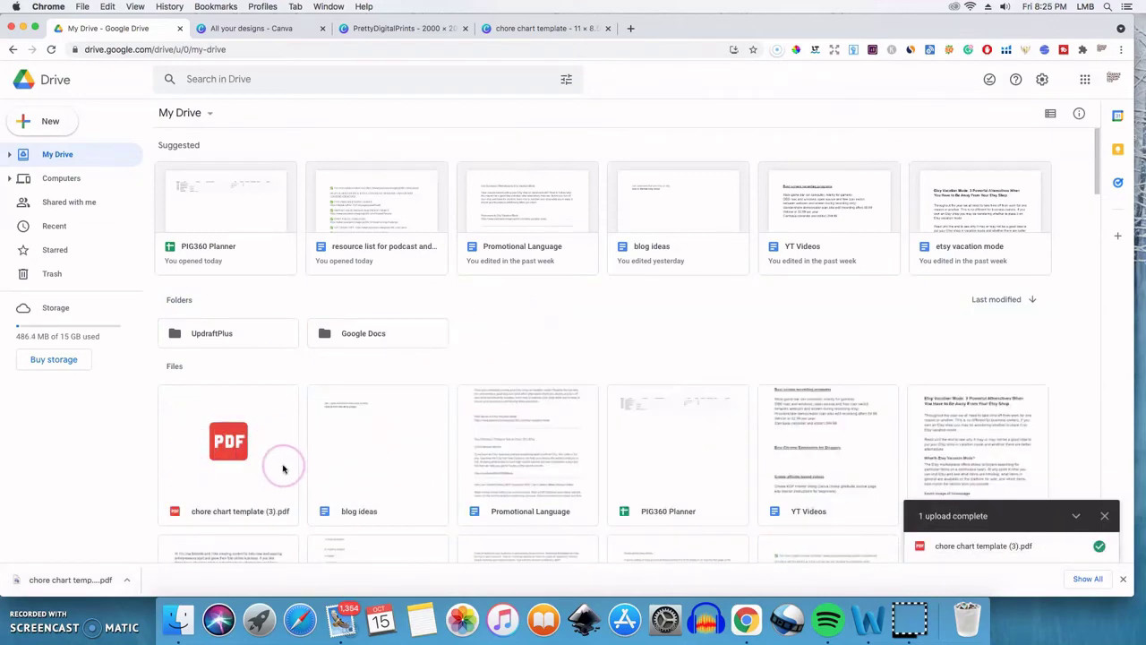
- Open the uploaded chore chart PDF, set its sharing to anyone with the link, and copy the link
{"action": "double_click", "coordinate": [233, 466]}
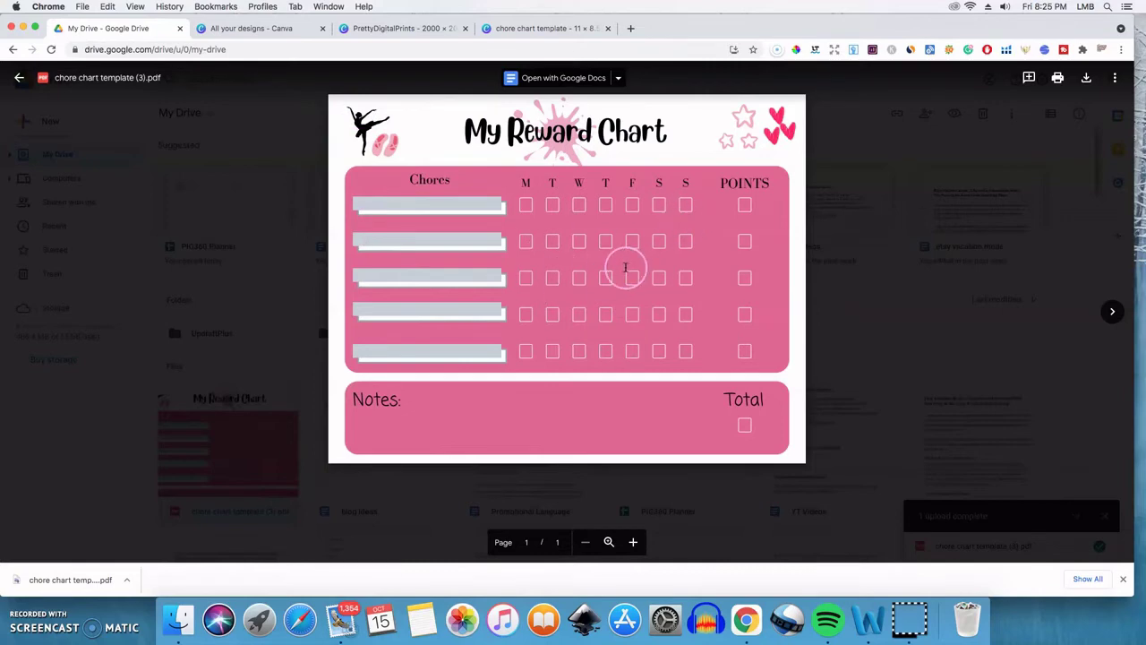
{"action": "left_click", "coordinate": [1115, 78]}
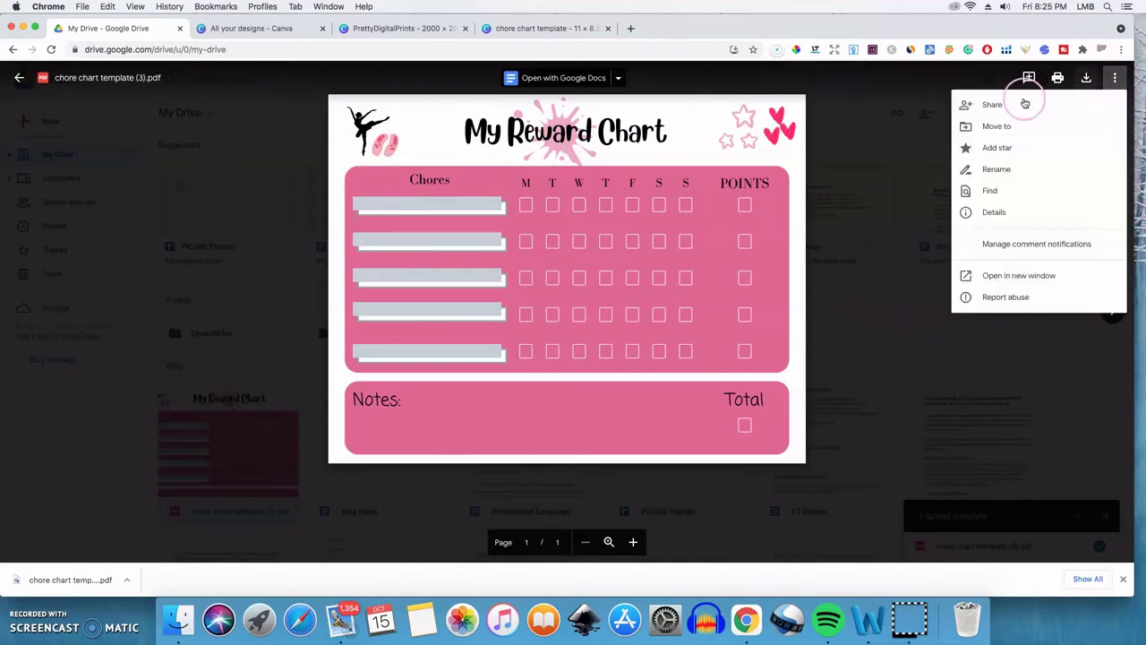
{"action": "left_click", "coordinate": [986, 106]}
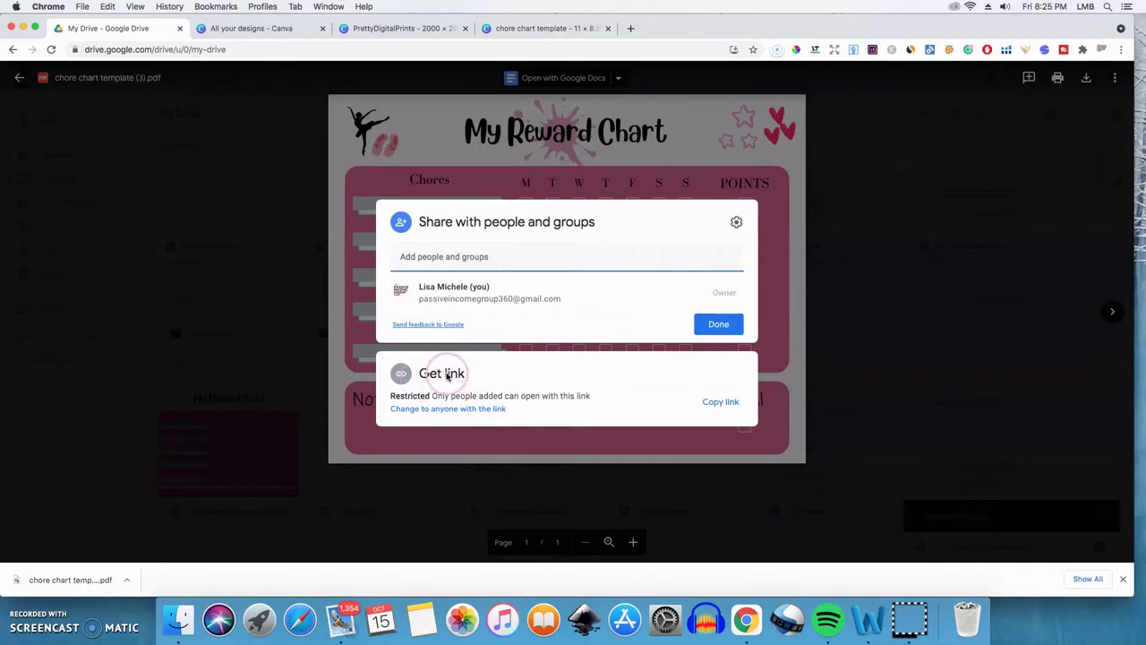
{"action": "left_click", "coordinate": [455, 412]}
{"action": "left_click", "coordinate": [522, 408]}
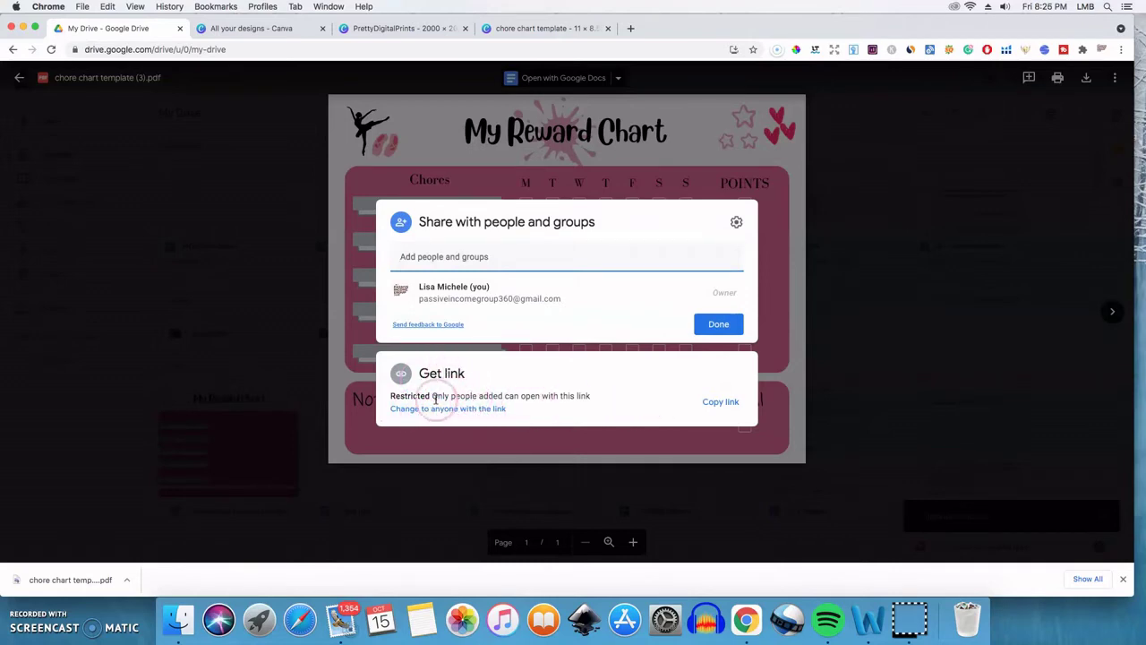
{"action": "left_click", "coordinate": [479, 409]}
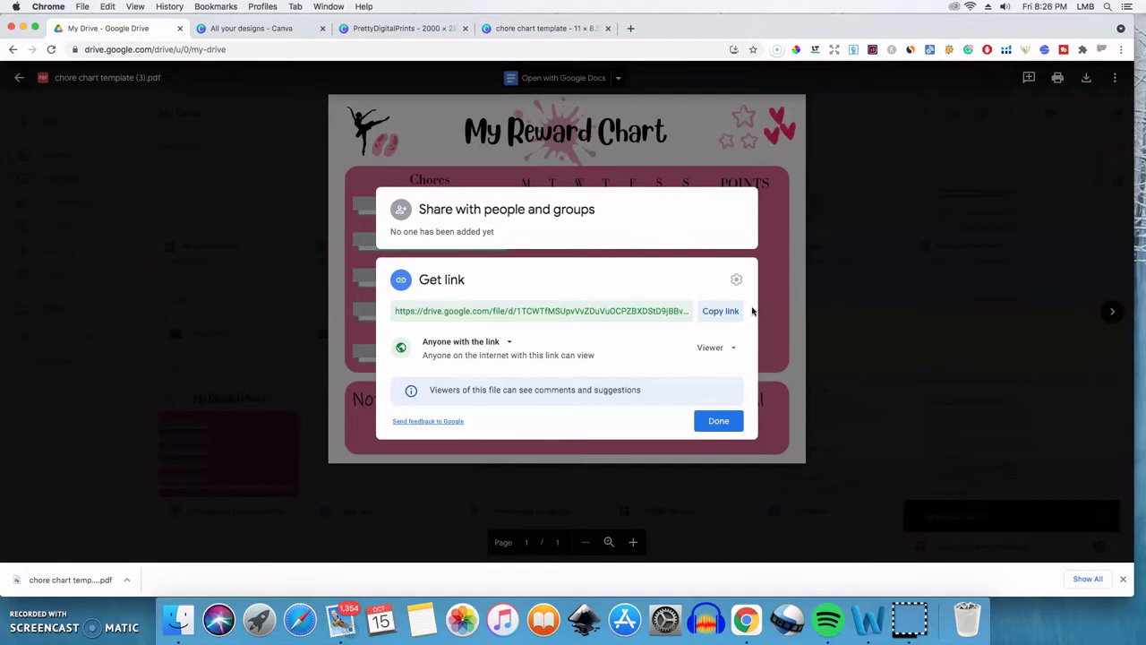
{"action": "left_click", "coordinate": [719, 311]}
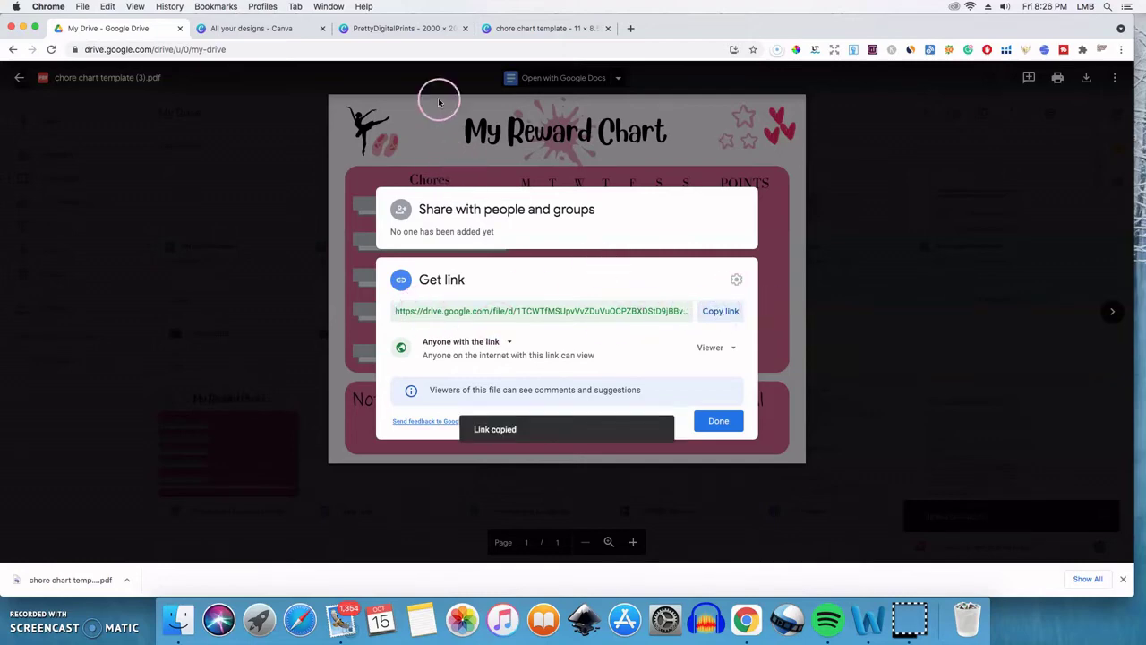
- Switch to the PrettyDigitalPrints design in Canva and look at the QR code generator and the code placed beside the text
{"action": "left_click", "coordinate": [433, 29]}
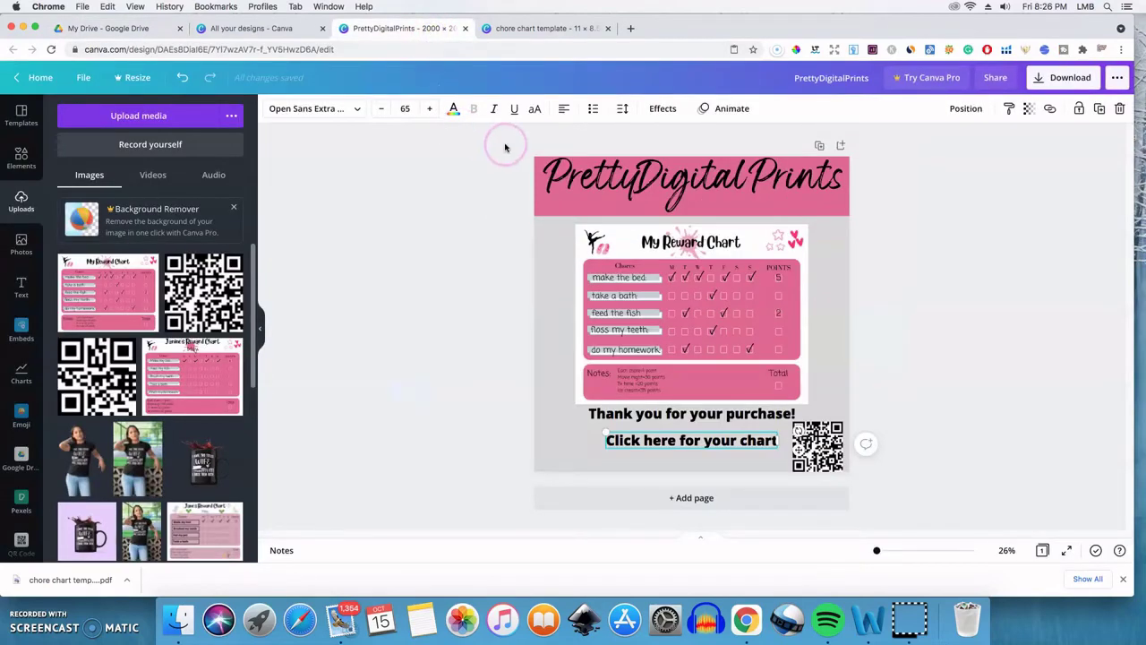
{"action": "left_click", "coordinate": [545, 145]}
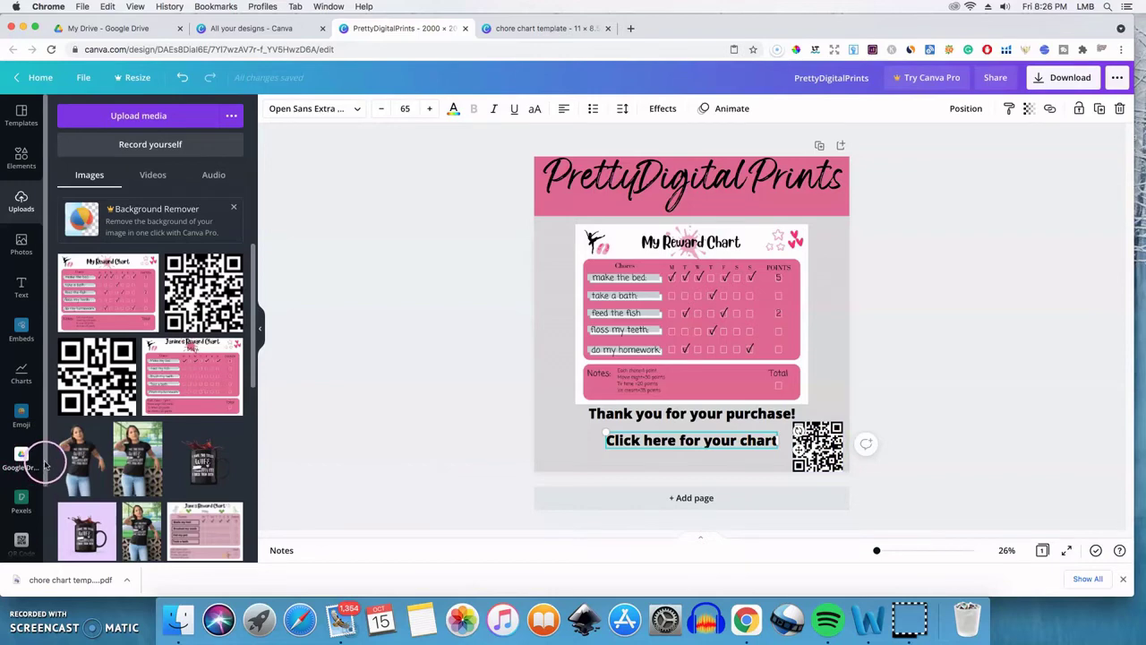
{"action": "scroll", "coordinate": [38, 475], "scroll_direction": "down", "scroll_amount": 2}
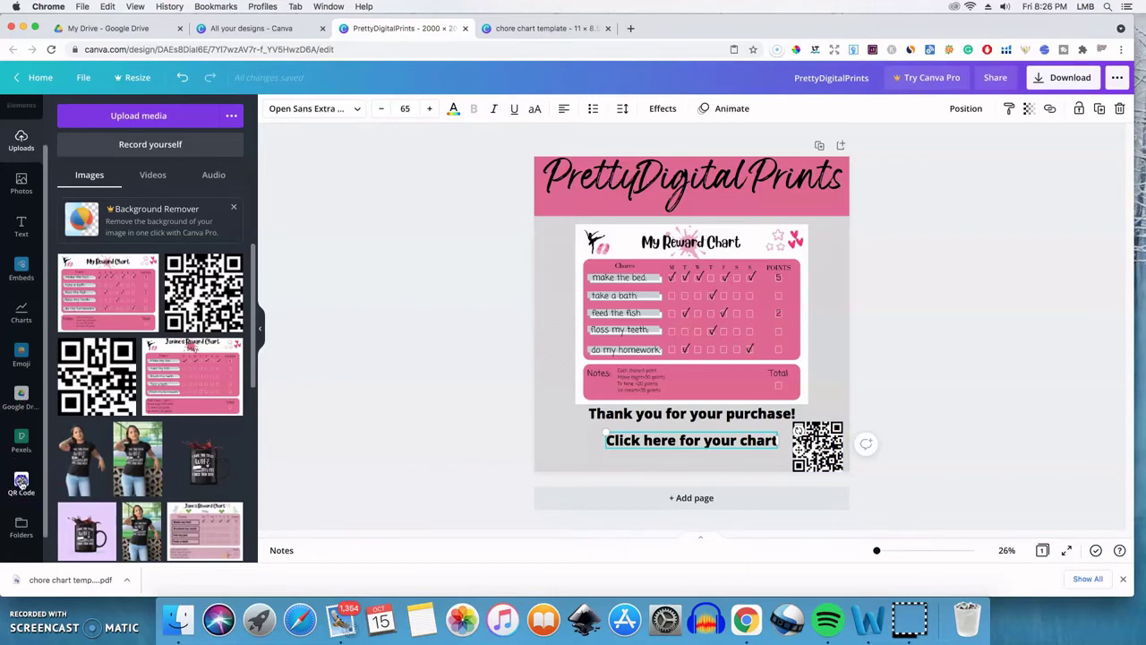
{"action": "left_click", "coordinate": [22, 481]}
{"action": "left_click", "coordinate": [128, 193]}
{"action": "left_click", "coordinate": [171, 209]}
{"action": "left_click", "coordinate": [150, 234]}
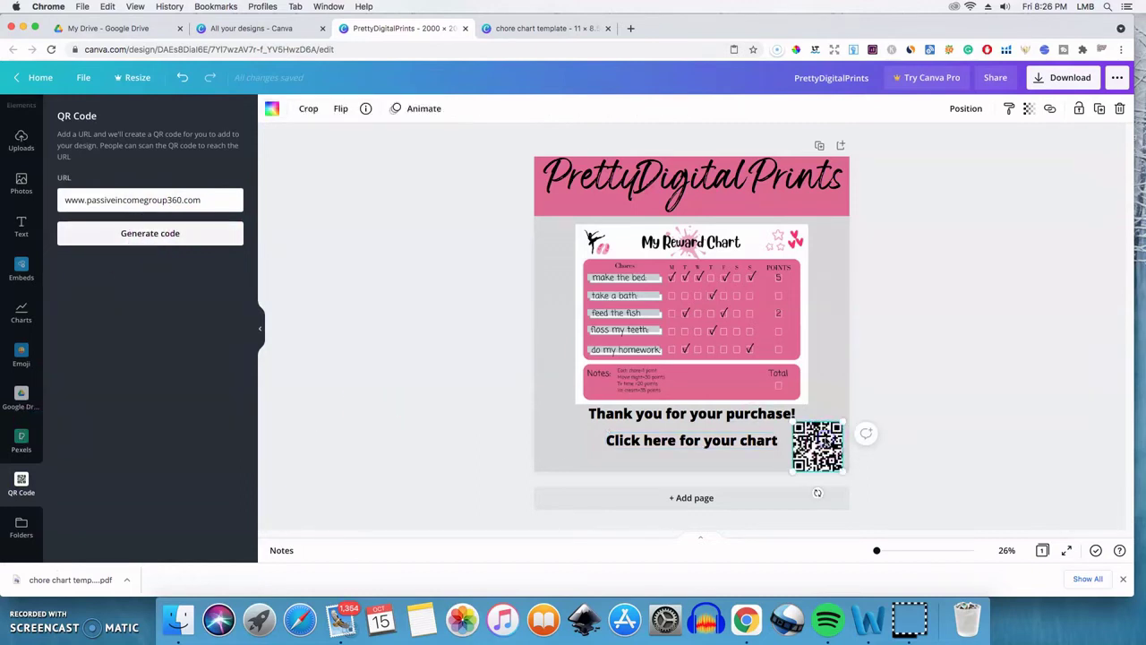
{"action": "left_click", "coordinate": [906, 413]}
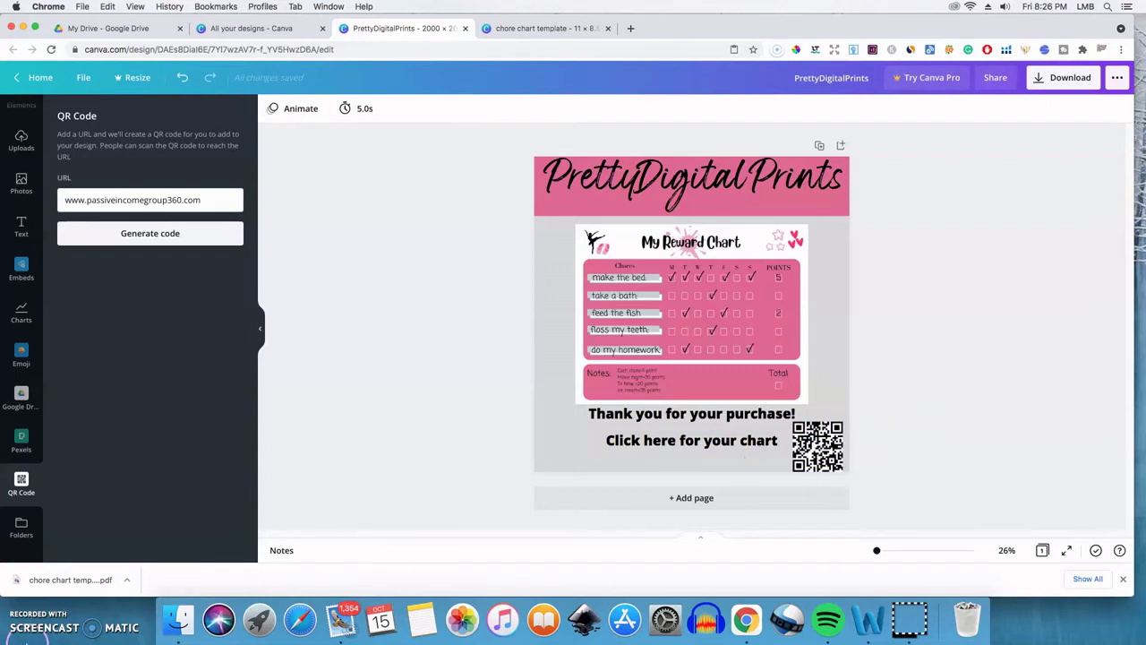
- Link the "Click here for your chart" text to the copied Google Drive share link
{"action": "left_click", "coordinate": [34, 231]}
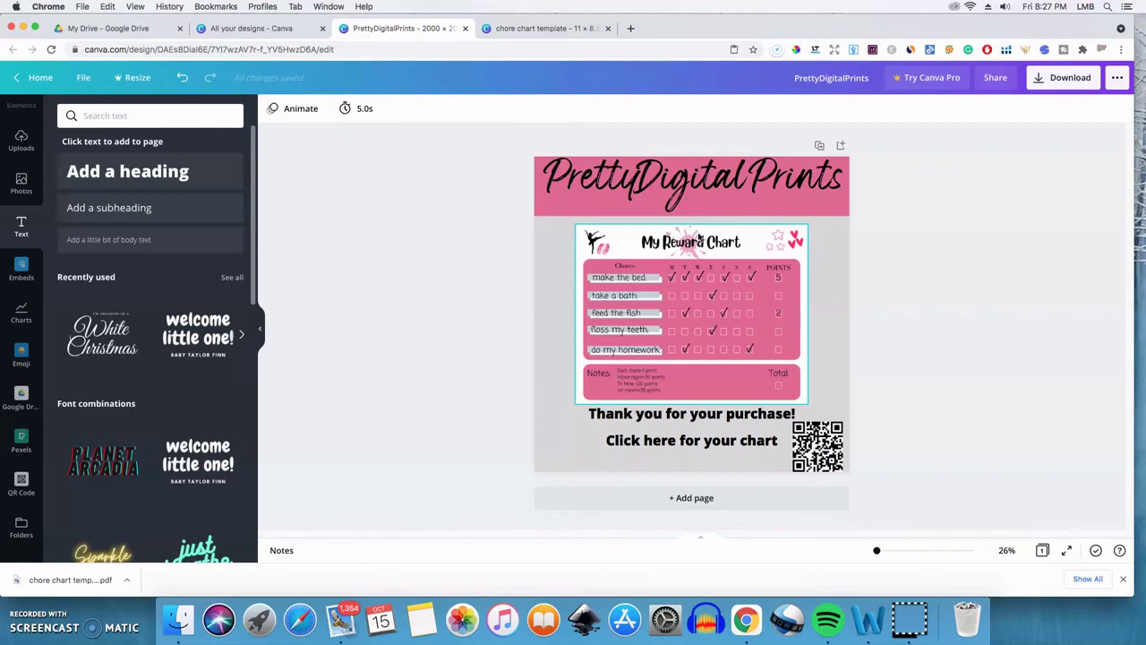
{"action": "left_click", "coordinate": [717, 441]}
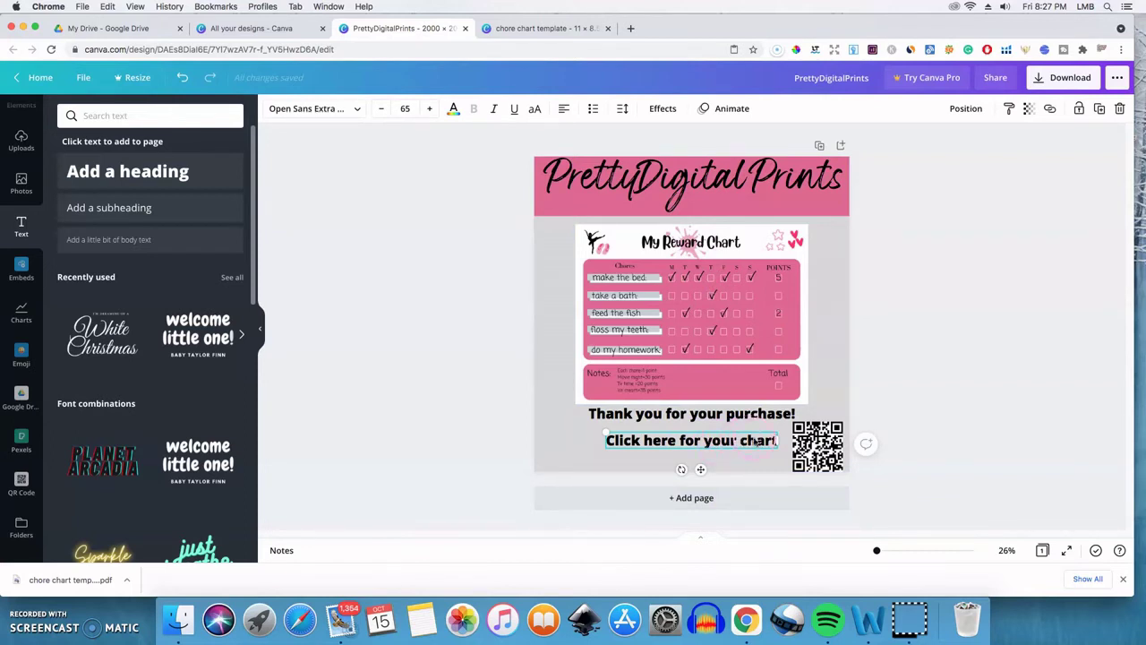
{"action": "left_click", "coordinate": [1052, 109]}
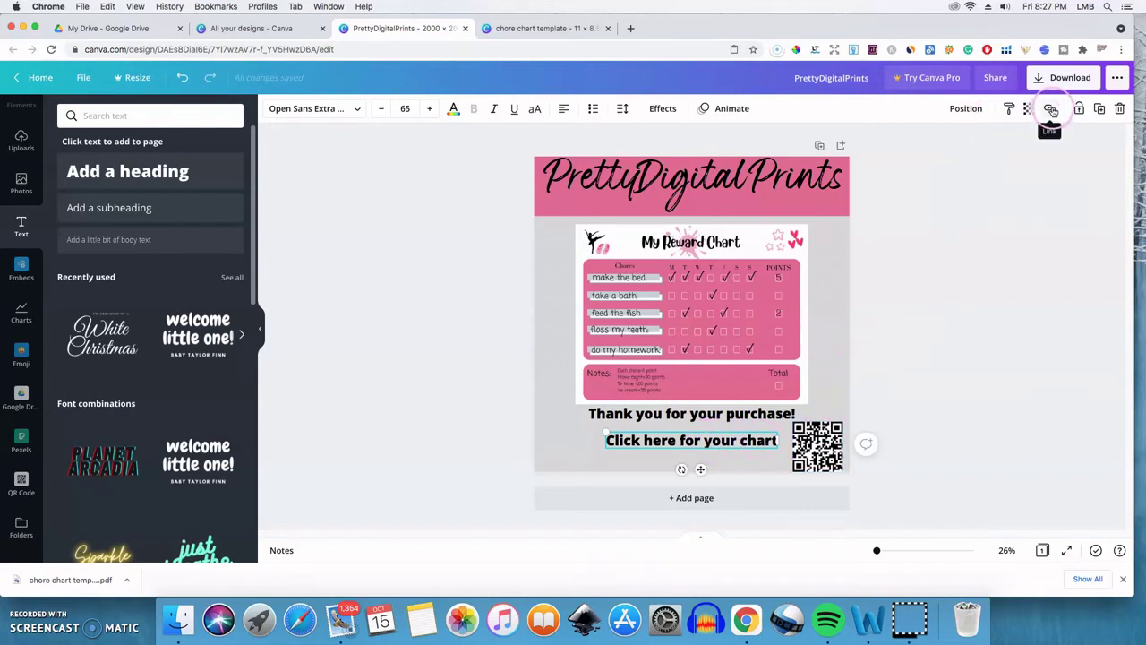
{"action": "left_click", "coordinate": [1052, 109]}
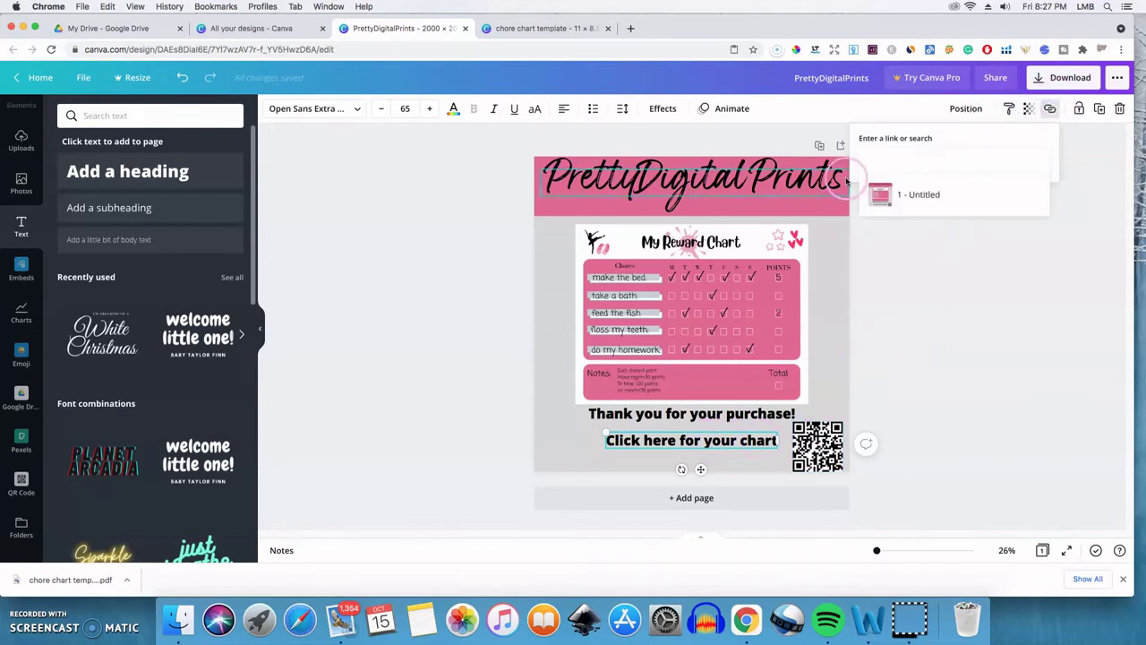
{"action": "right_click", "coordinate": [874, 159]}
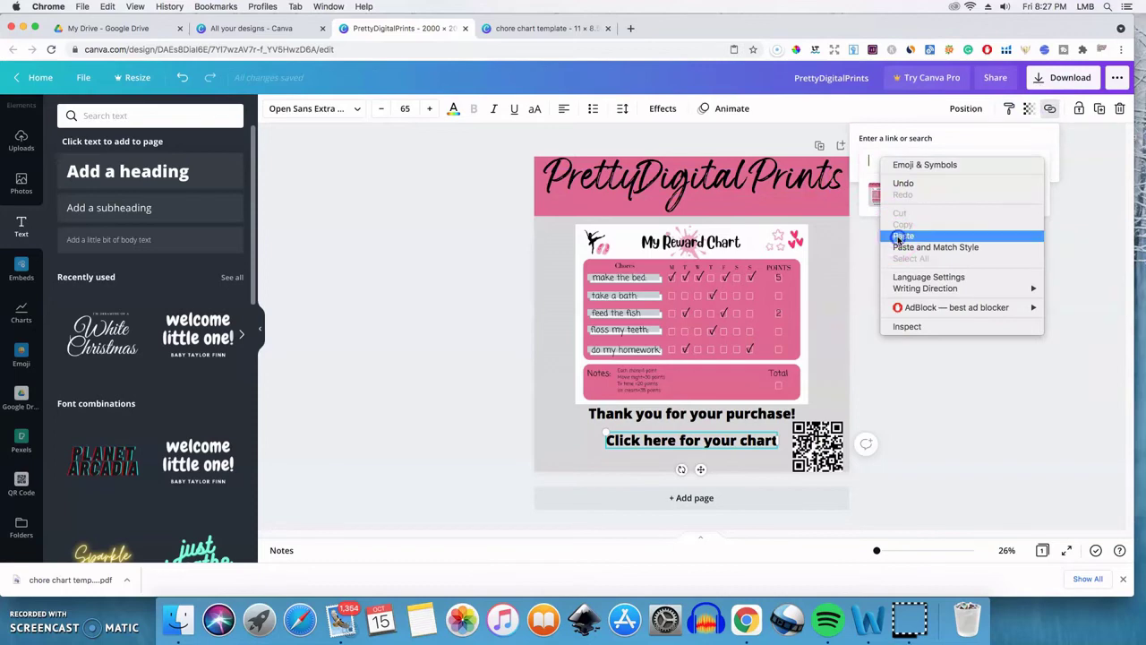
{"action": "left_click", "coordinate": [903, 235]}
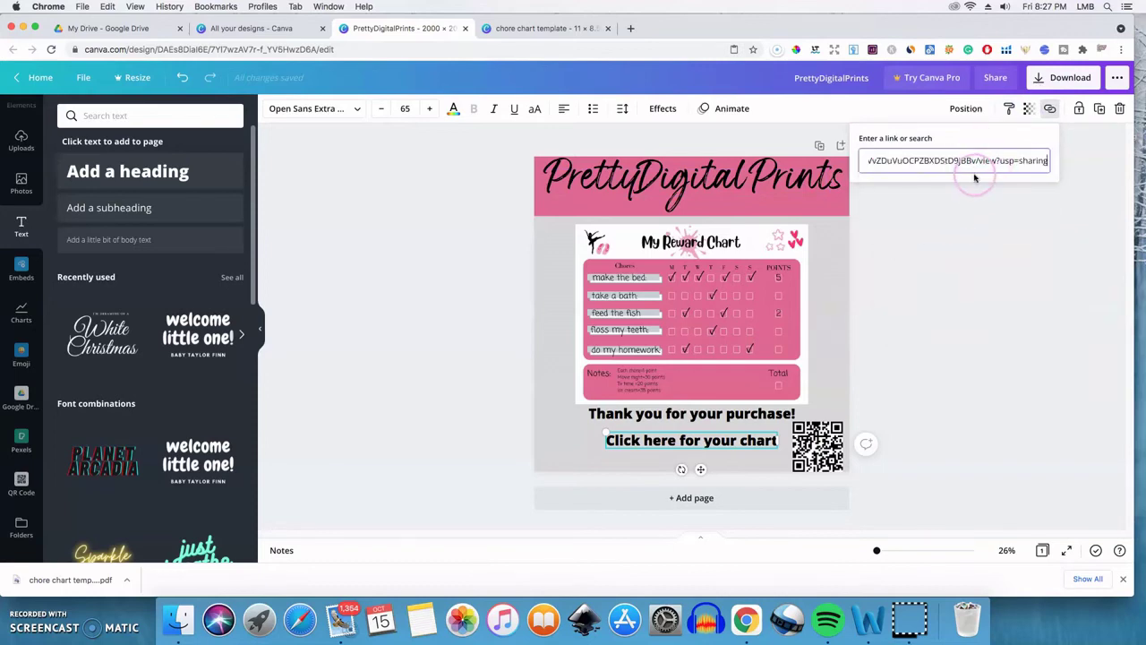
{"action": "key", "text": "Return"}
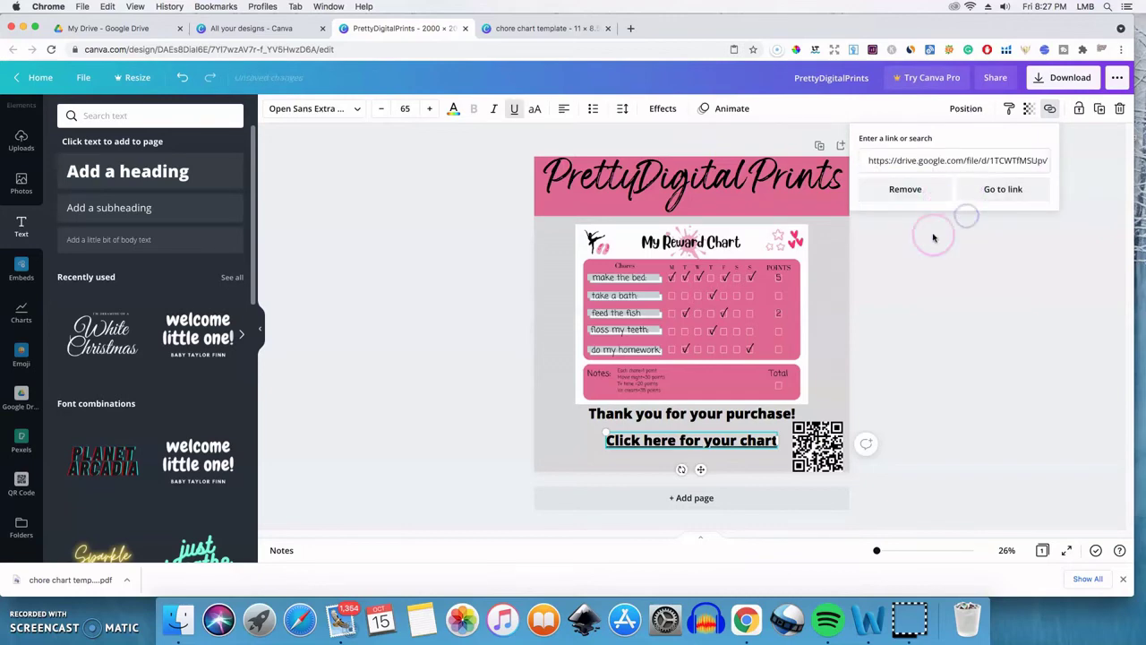
{"action": "left_click", "coordinate": [1094, 188]}
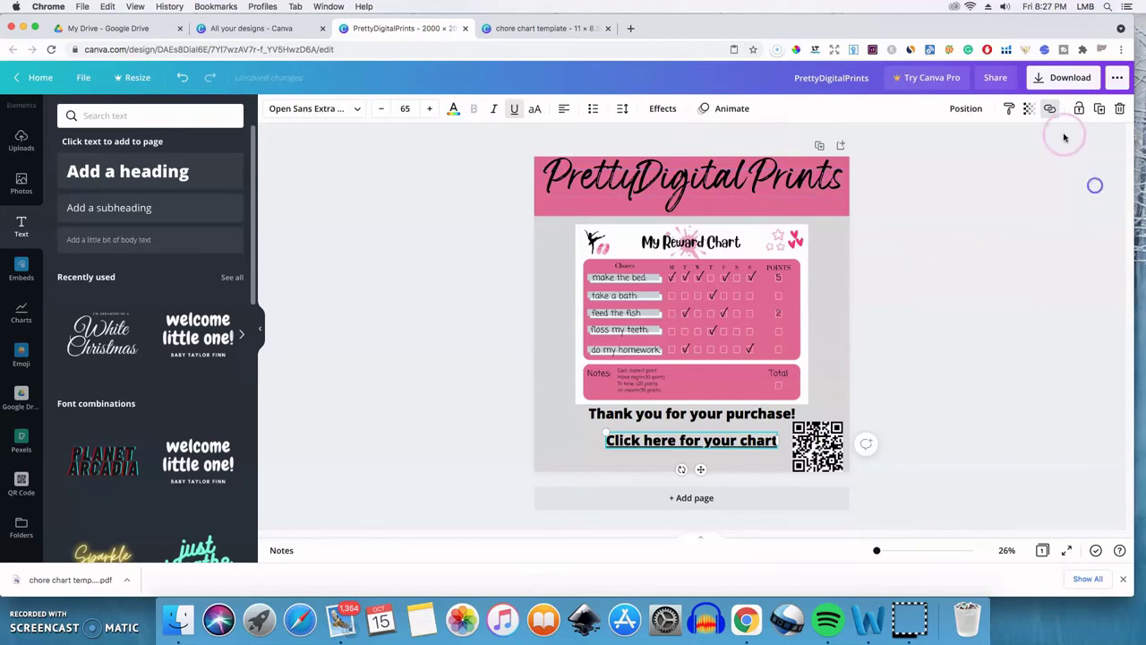
{"action": "left_click", "coordinate": [1049, 110]}
{"action": "left_click", "coordinate": [1053, 211]}
{"action": "left_click", "coordinate": [939, 235]}
{"action": "left_click", "coordinate": [1044, 182]}
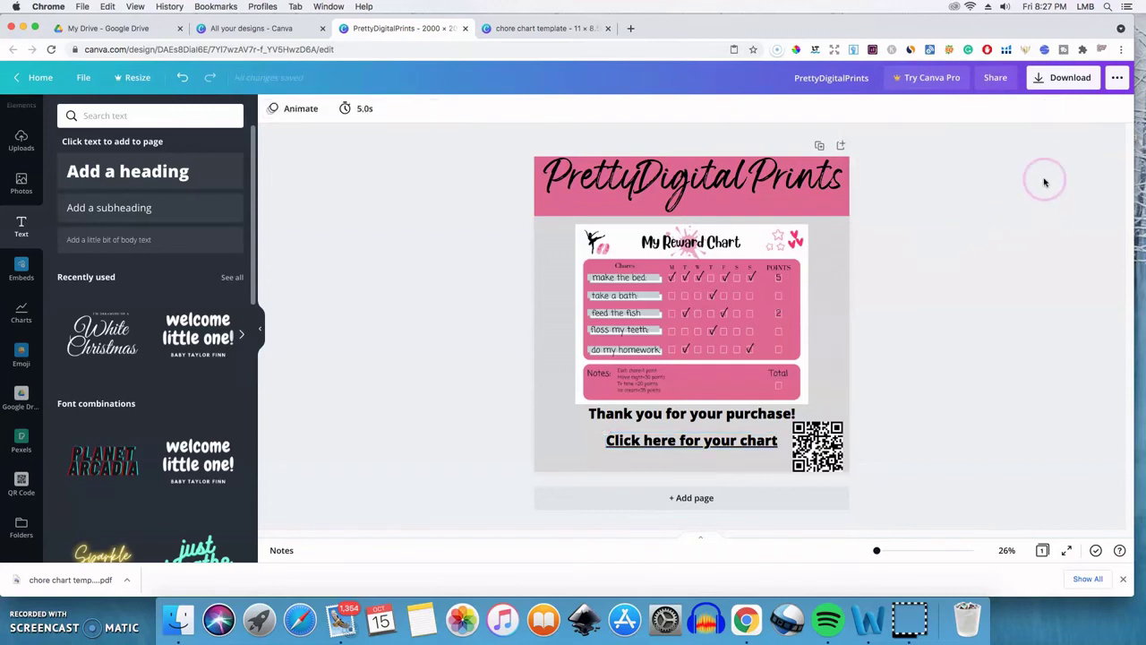
- Download the PrettyDigitalPrints design as a PDF Print file and dismiss the saved-design message
{"action": "left_click", "coordinate": [1066, 77]}
{"action": "left_click", "coordinate": [1021, 165]}
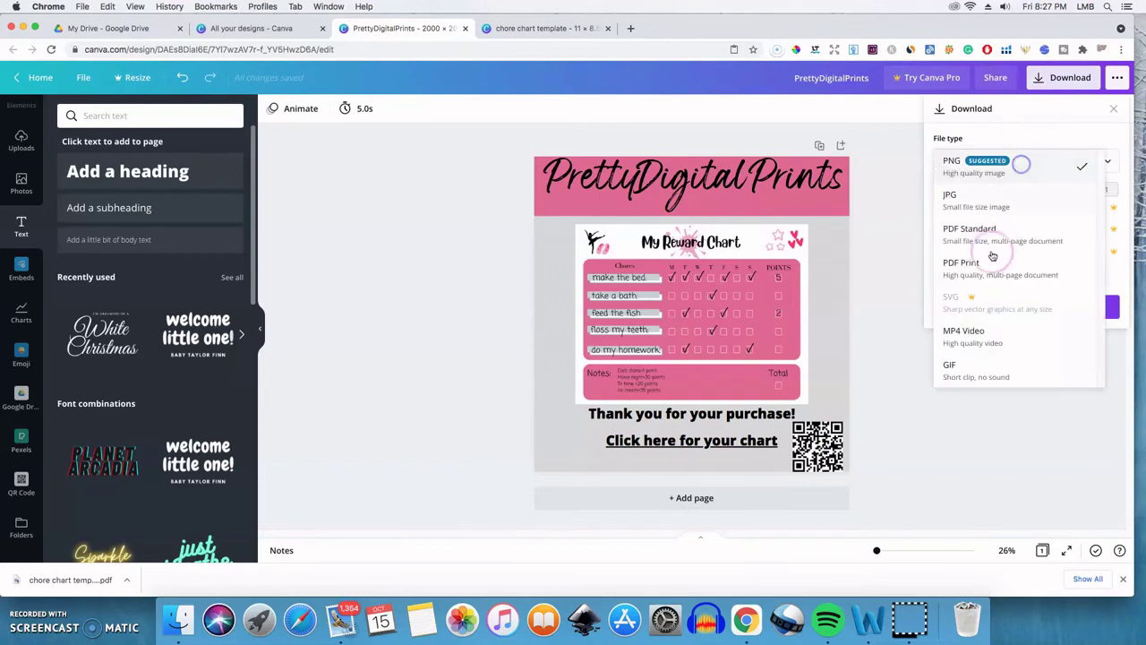
{"action": "left_click", "coordinate": [989, 261]}
{"action": "left_click", "coordinate": [1005, 240]}
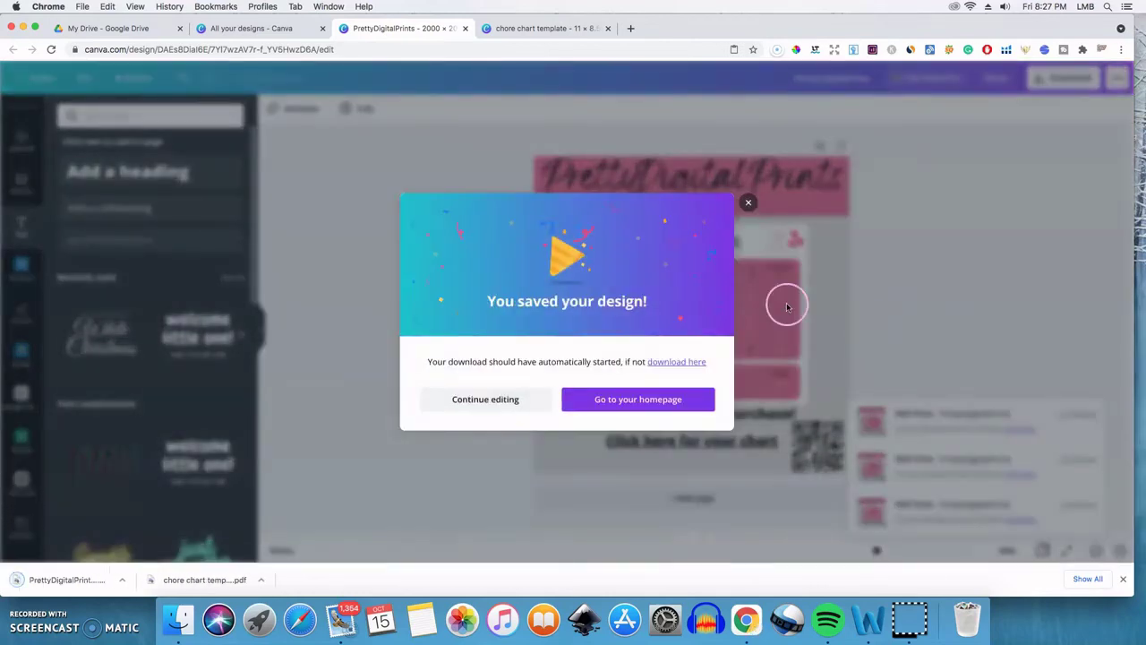
{"action": "left_click", "coordinate": [749, 202]}
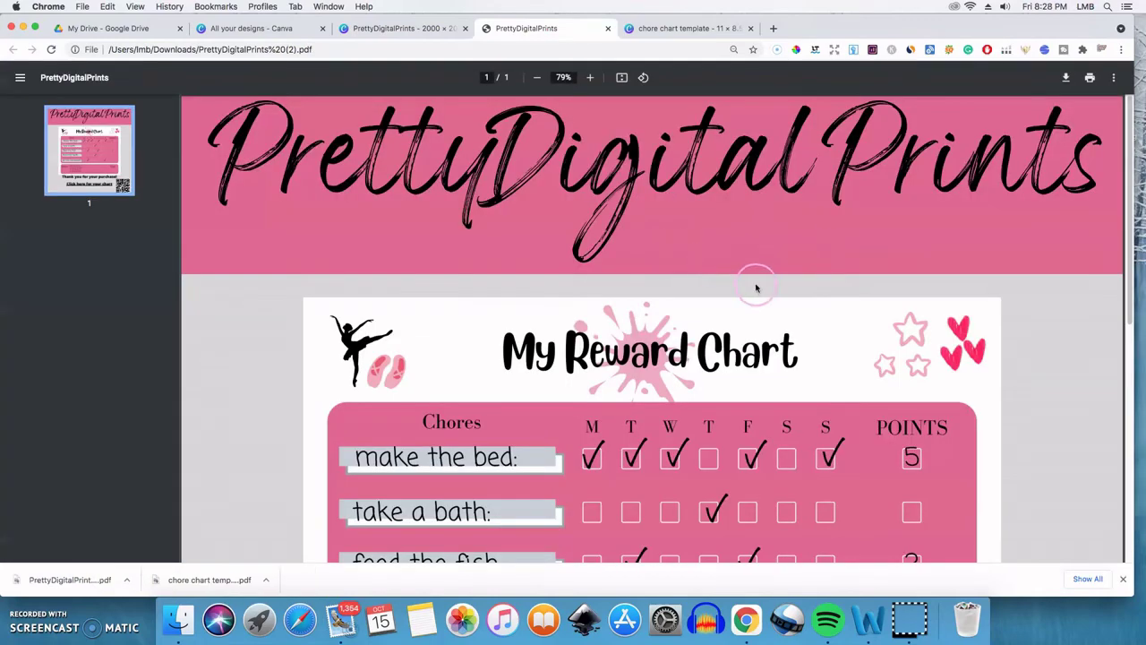
- Review the downloaded PrettyDigitalPrints PDF down to the QR code and test its "Click here for your chart" link
{"action": "scroll", "coordinate": [792, 305], "scroll_direction": "down", "scroll_amount": 10}
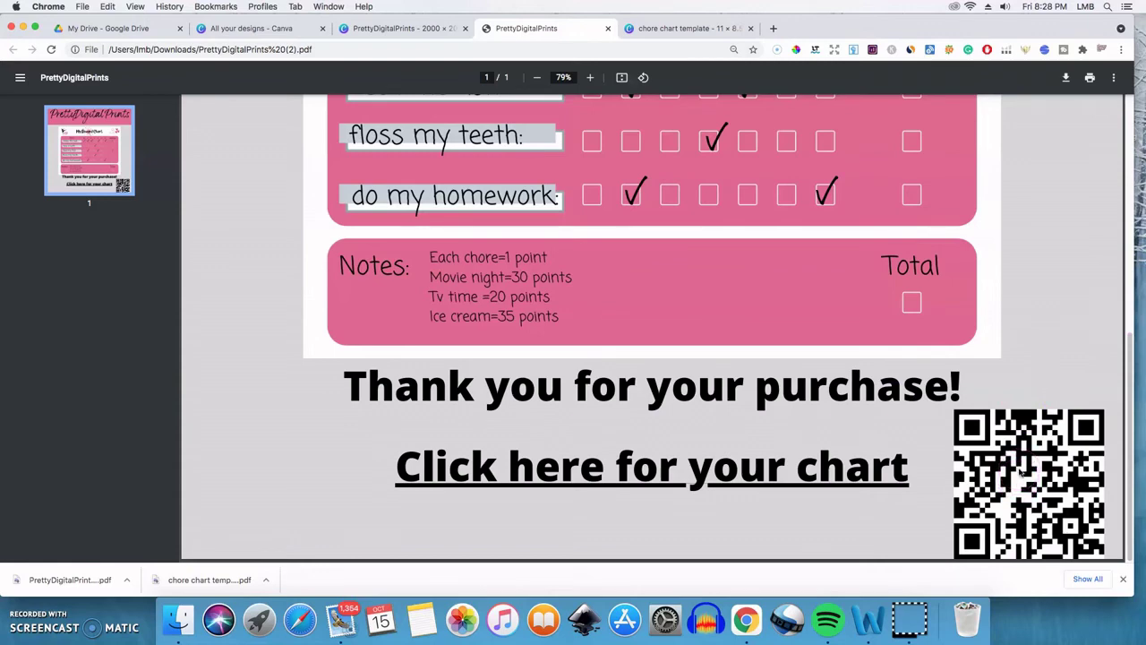
{"action": "scroll", "coordinate": [1030, 456], "scroll_direction": "up", "scroll_amount": 1}
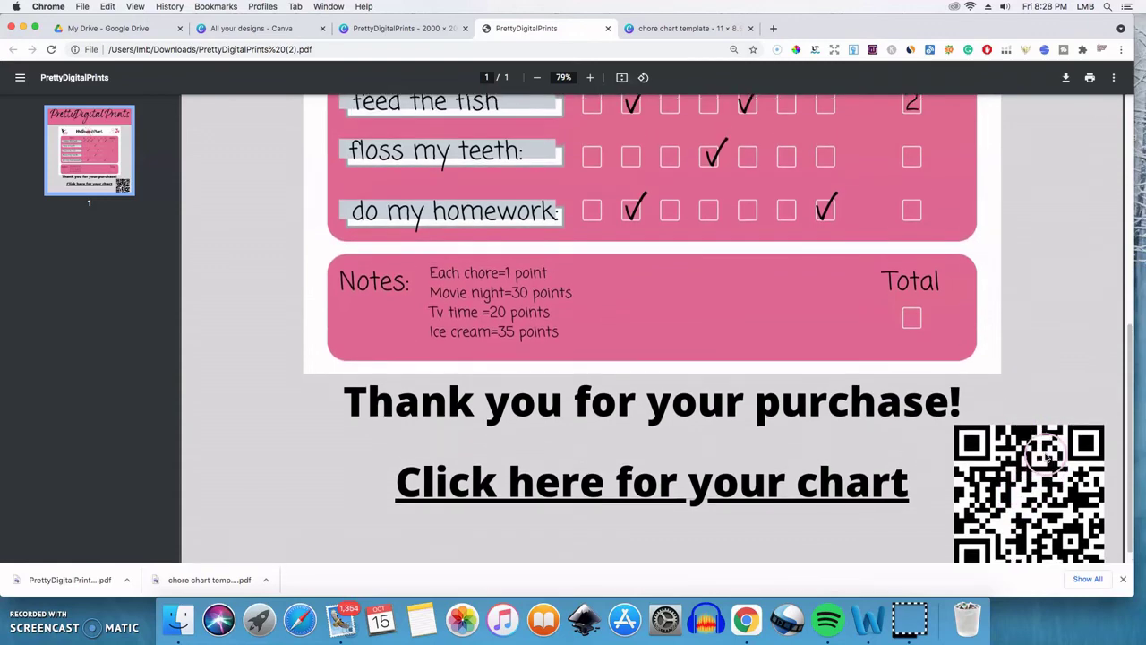
{"action": "left_click", "coordinate": [588, 493]}
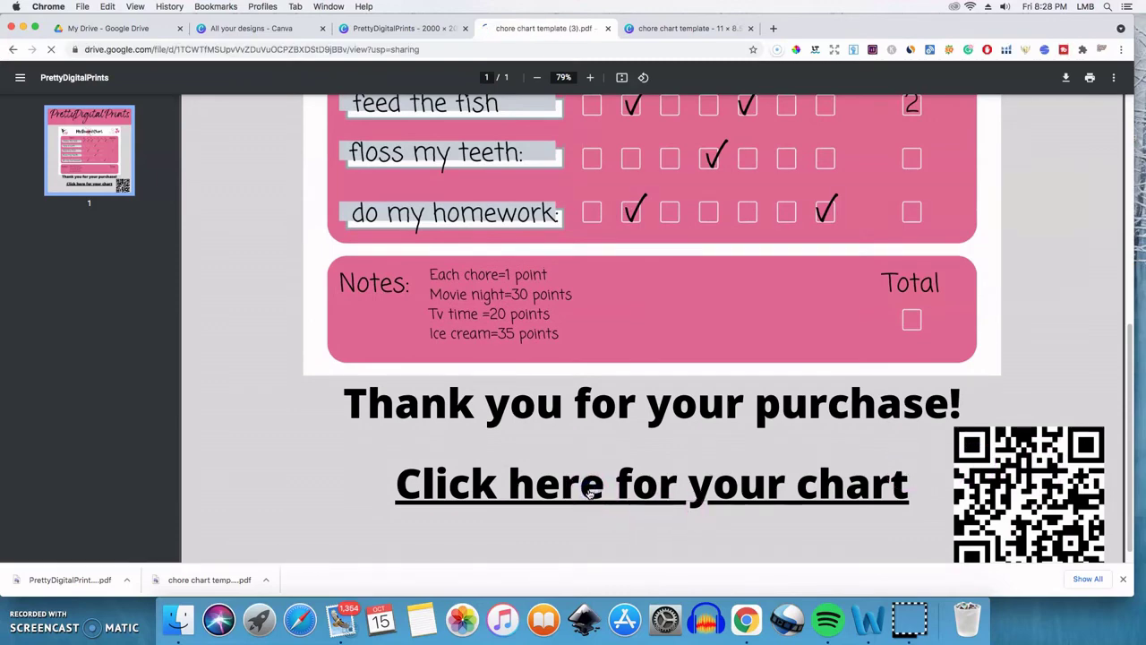